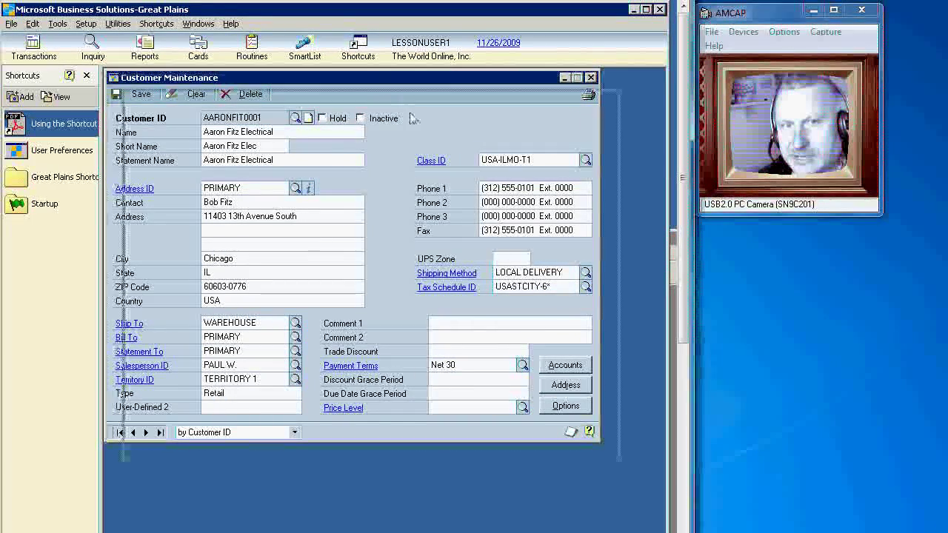
Shift the Customer Maintenance window aside and view the version details in the About Great Plains window, closing it when done
{"action": "left_click_drag", "start_coordinate": [391, 79], "coordinate": [408, 94]}
{"action": "left_click", "coordinate": [231, 23]}
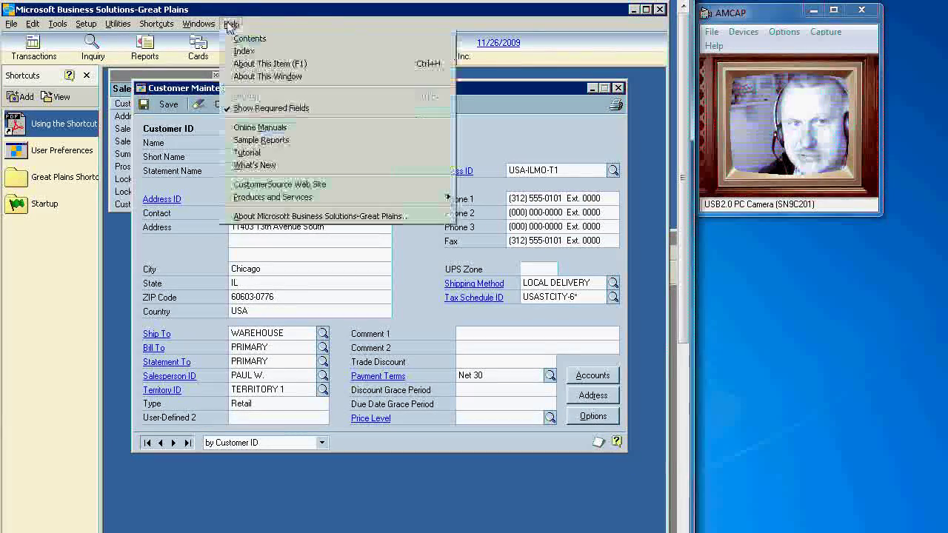
{"action": "left_click", "coordinate": [257, 216]}
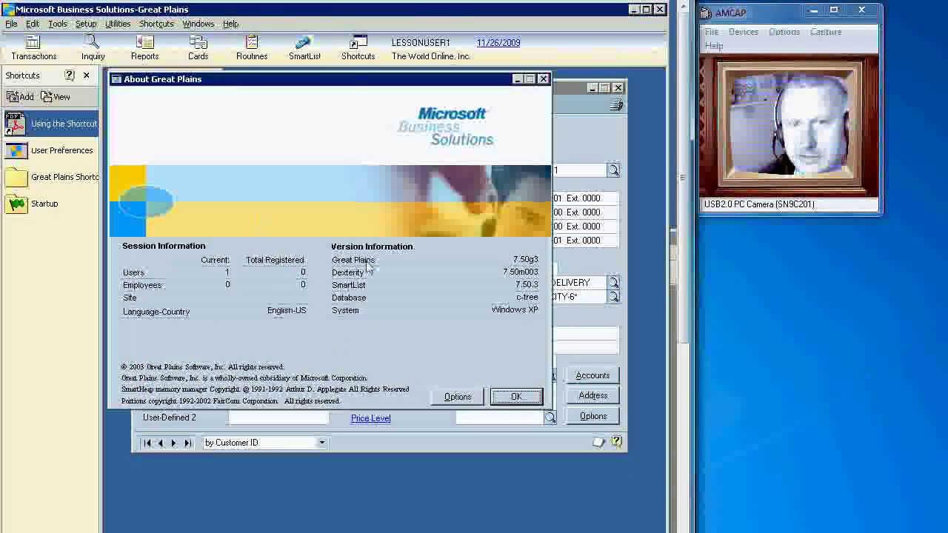
{"action": "left_click", "coordinate": [514, 397]}
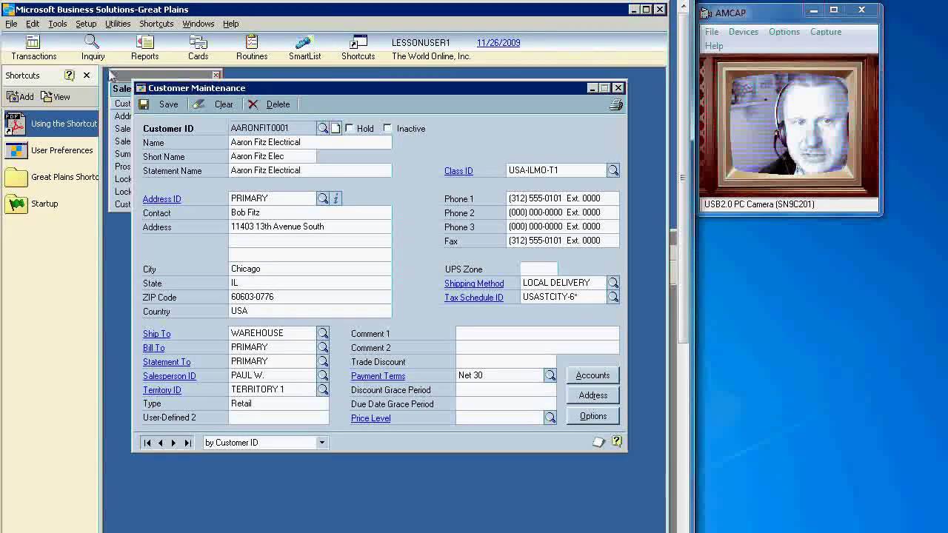
Open the Sales Cards list, move it over the Customer Maintenance window and pin it so it stays open
{"action": "left_click", "coordinate": [198, 48]}
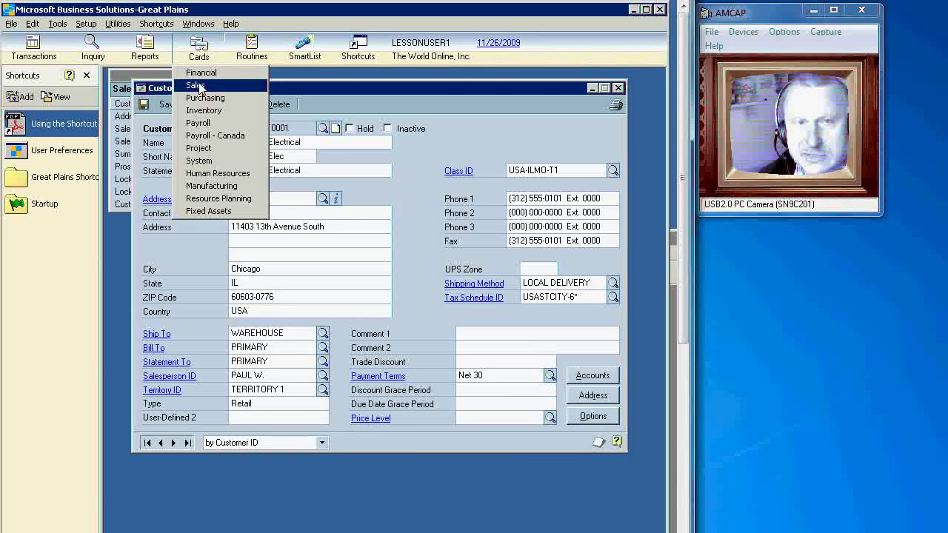
{"action": "left_click", "coordinate": [196, 86]}
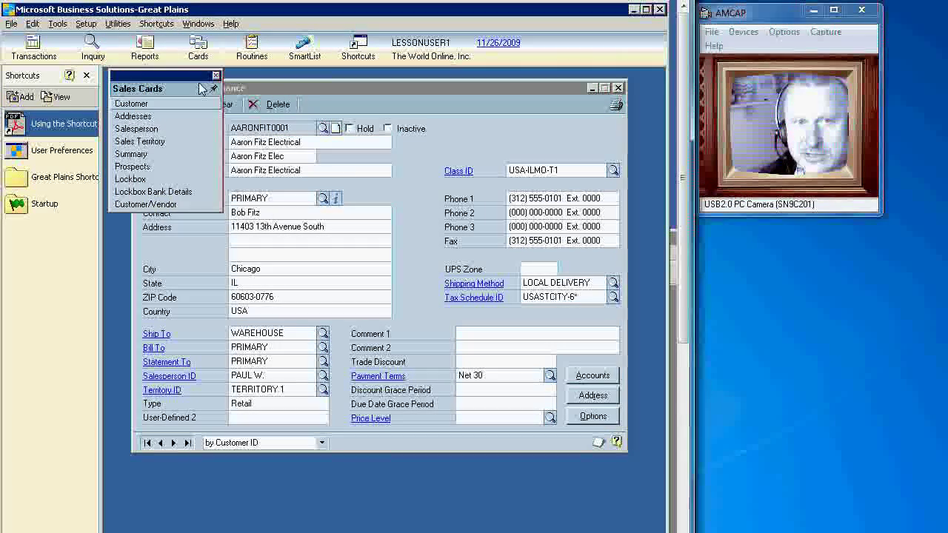
{"action": "left_click_drag", "start_coordinate": [175, 80], "coordinate": [230, 101]}
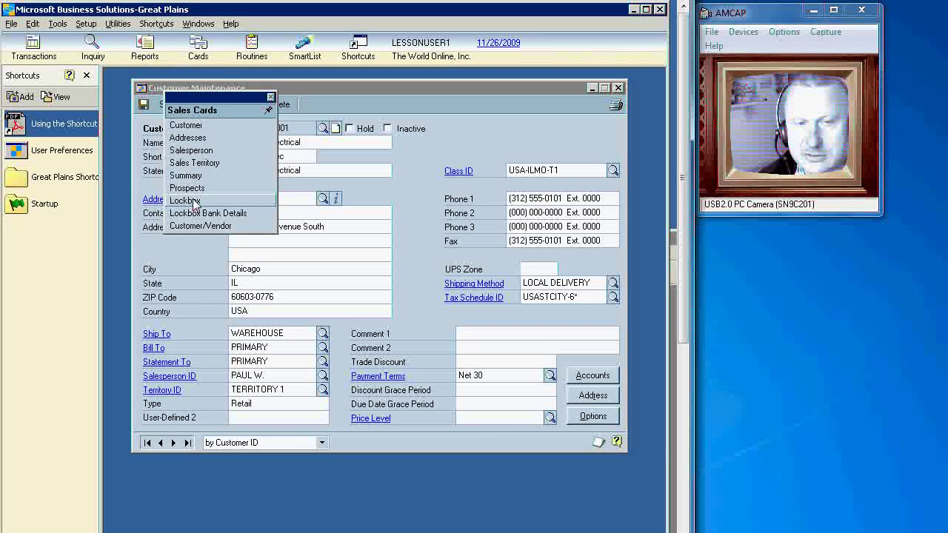
{"action": "left_click", "coordinate": [268, 111]}
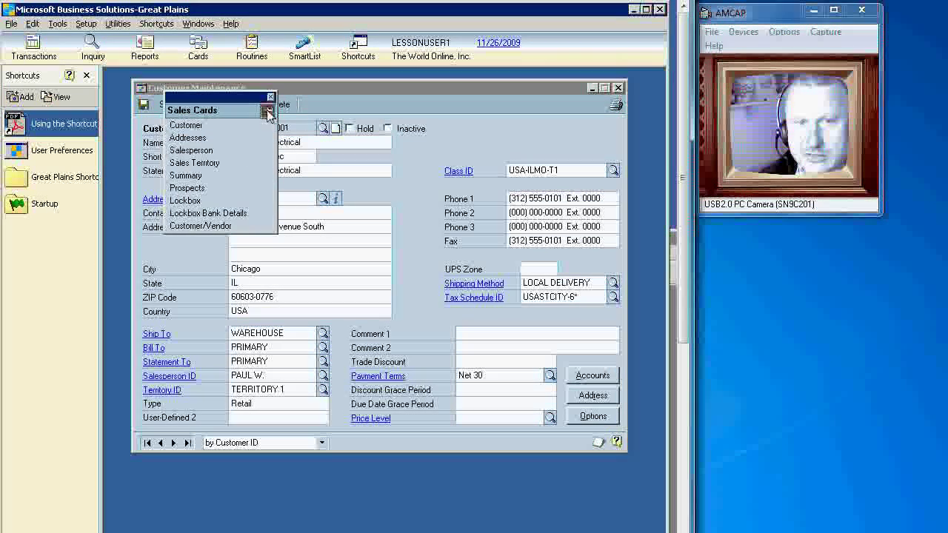
Open the Customer Summary from the sales cards, browse the records up to Alton Manufacturing and close the window
{"action": "left_click", "coordinate": [185, 176]}
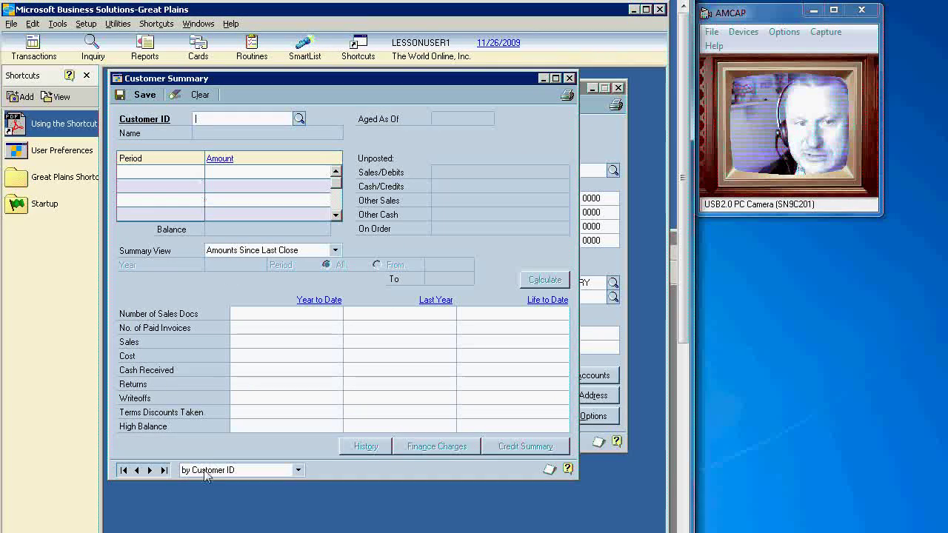
{"action": "left_click", "coordinate": [151, 470]}
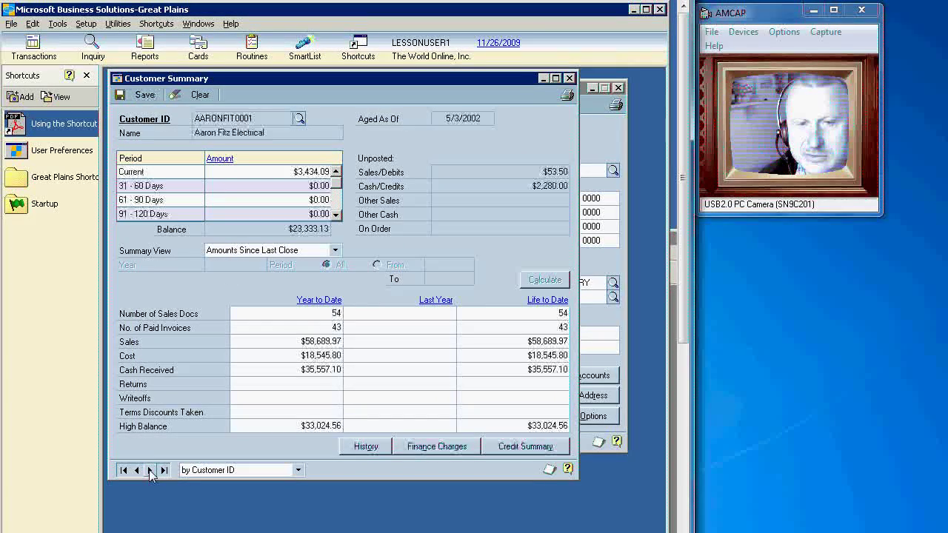
{"action": "left_click", "coordinate": [150, 471]}
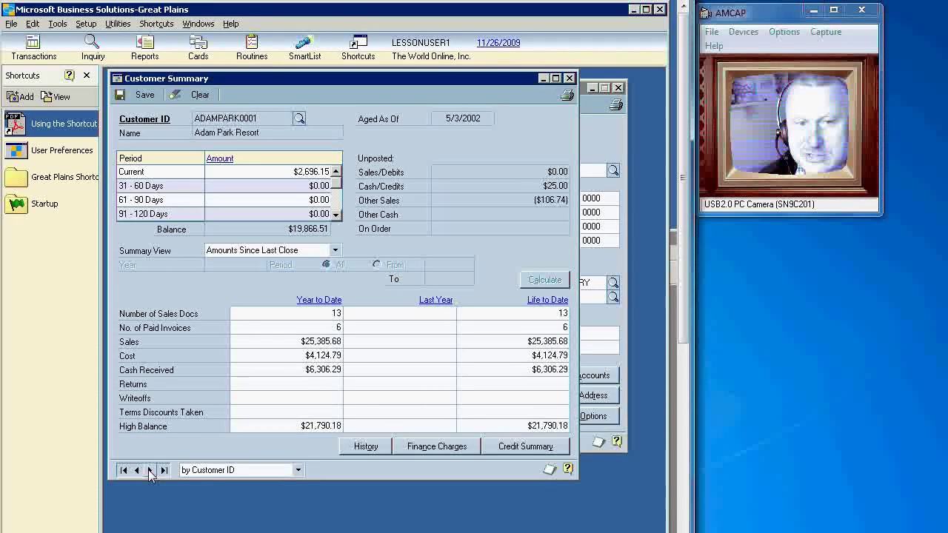
{"action": "left_click", "coordinate": [151, 471]}
{"action": "left_click", "coordinate": [150, 471]}
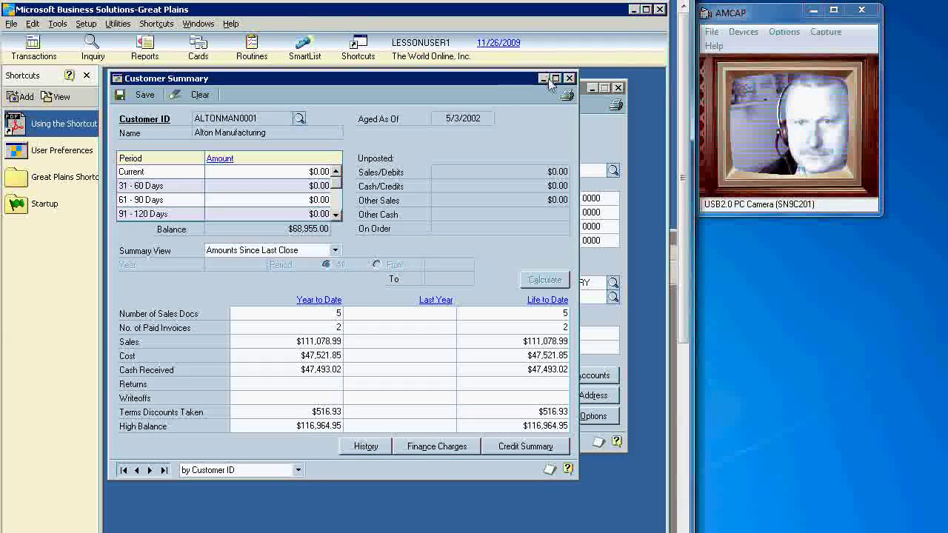
{"action": "left_click", "coordinate": [569, 78]}
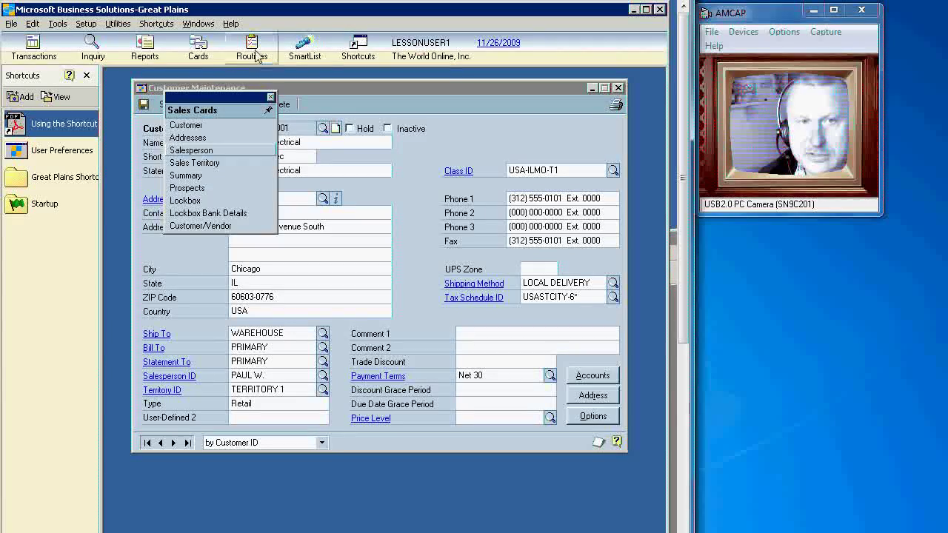
Look at the SmartList window and close it, and try hiding and restoring the Shortcuts pane
{"action": "left_click", "coordinate": [306, 50]}
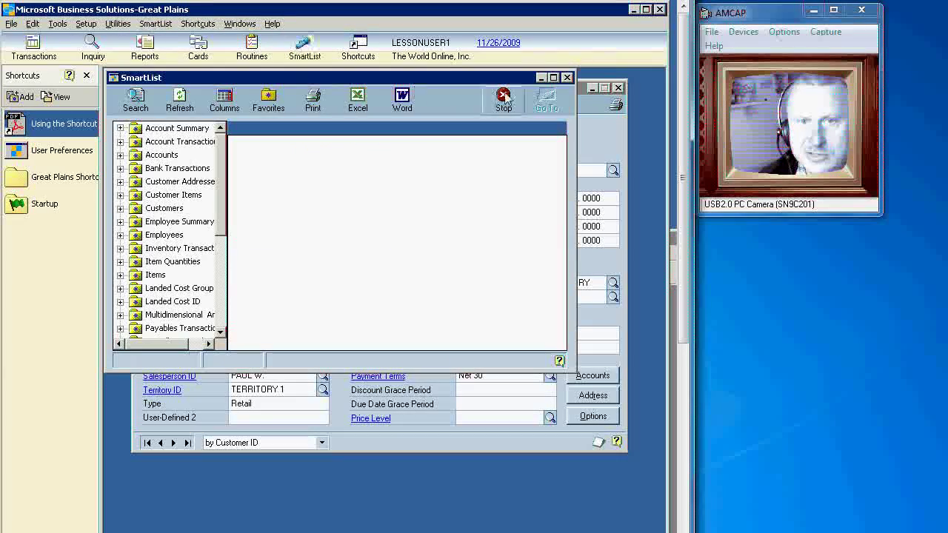
{"action": "left_click", "coordinate": [308, 52]}
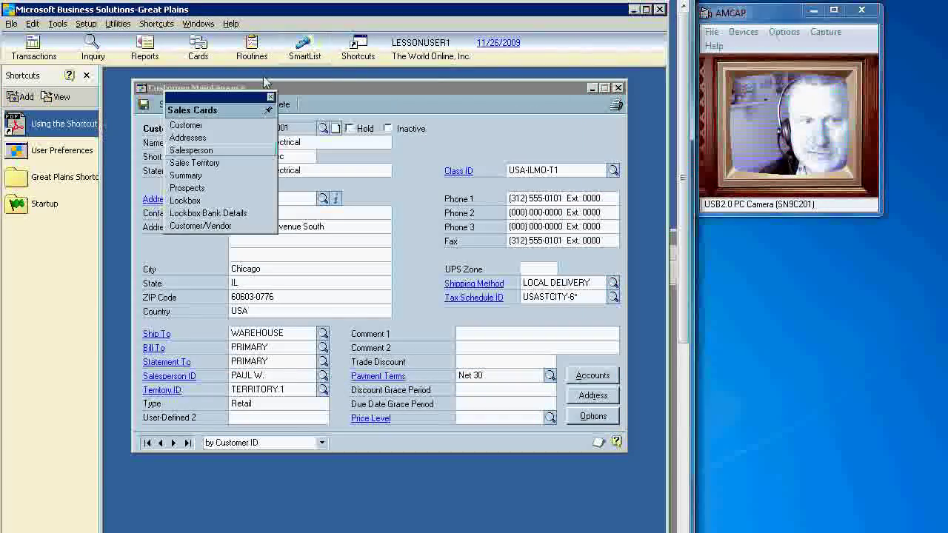
{"action": "left_click", "coordinate": [358, 51]}
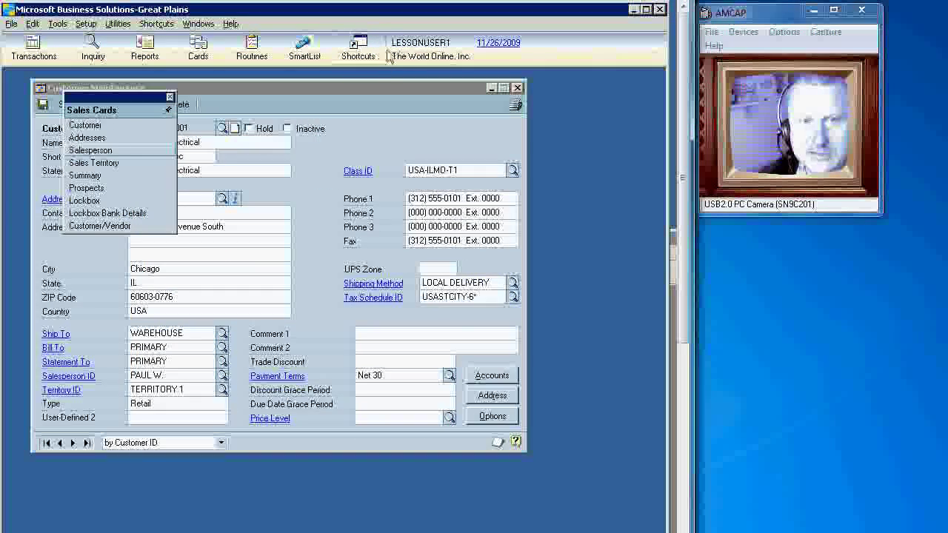
{"action": "left_click", "coordinate": [358, 51]}
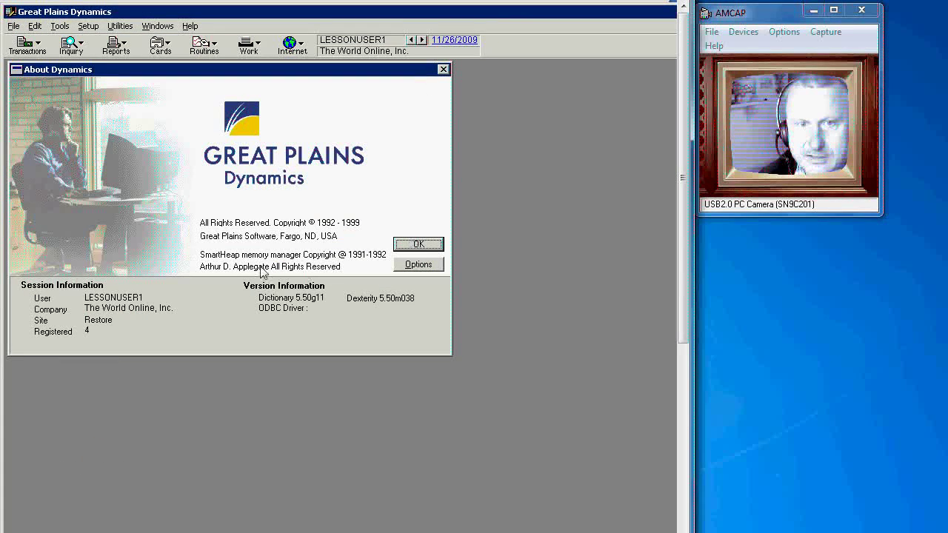
In Great Plains Dynamics, close the About window, open the Customer Maintenance sales card and display the first customer record
{"action": "left_click", "coordinate": [418, 245]}
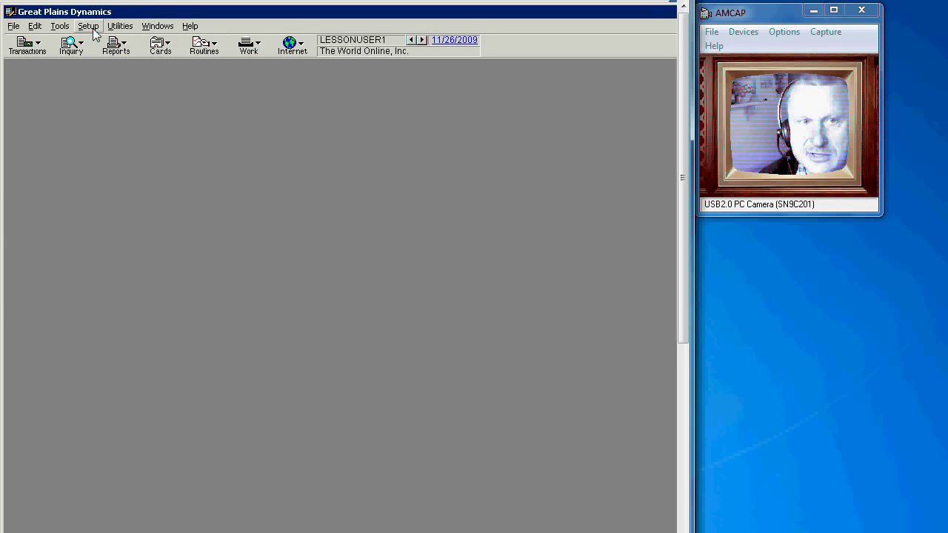
{"action": "left_click", "coordinate": [164, 48]}
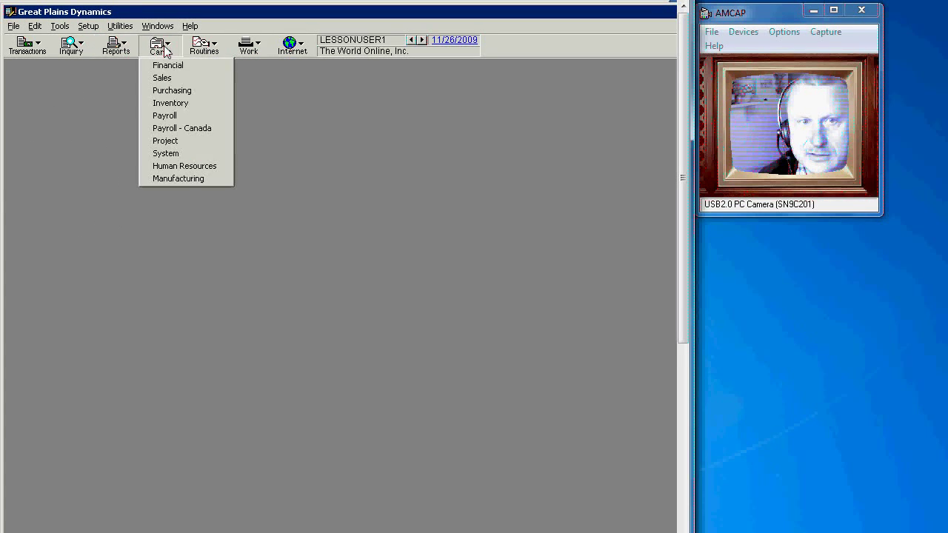
{"action": "left_click", "coordinate": [187, 80]}
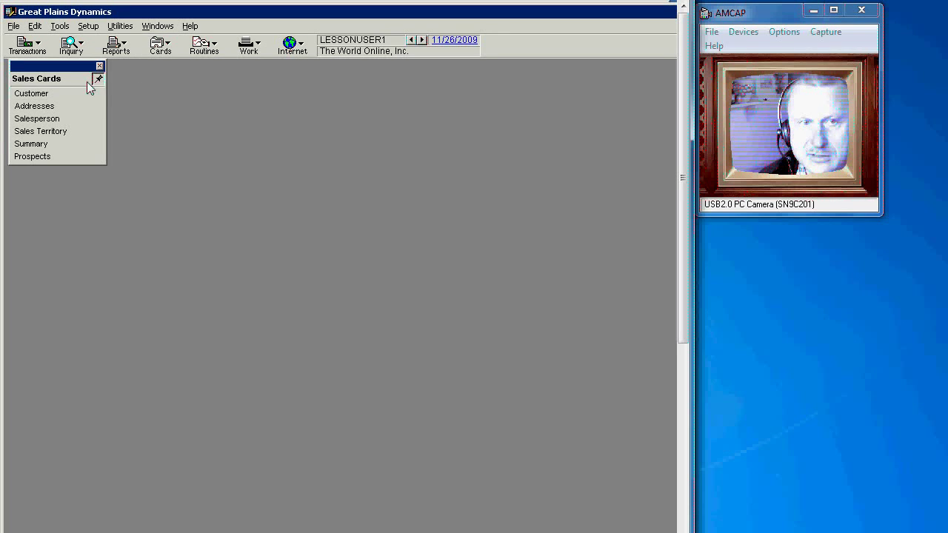
{"action": "left_click", "coordinate": [66, 94]}
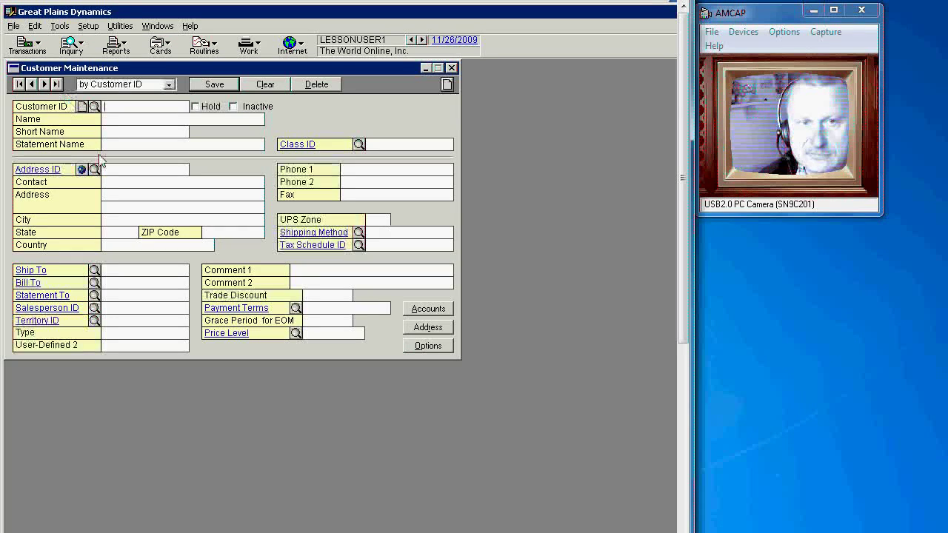
{"action": "left_click", "coordinate": [44, 84]}
Move the Customer Maintenance window clear of the Sales Cards list and look over the Tools options
{"action": "left_click_drag", "start_coordinate": [108, 74], "coordinate": [195, 107]}
{"action": "left_click", "coordinate": [60, 26]}
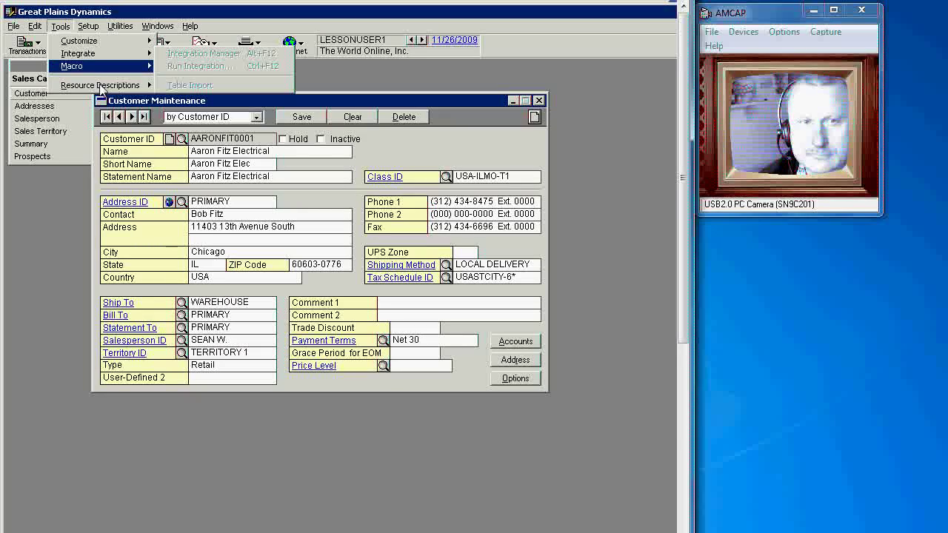
{"action": "left_click", "coordinate": [46, 253]}
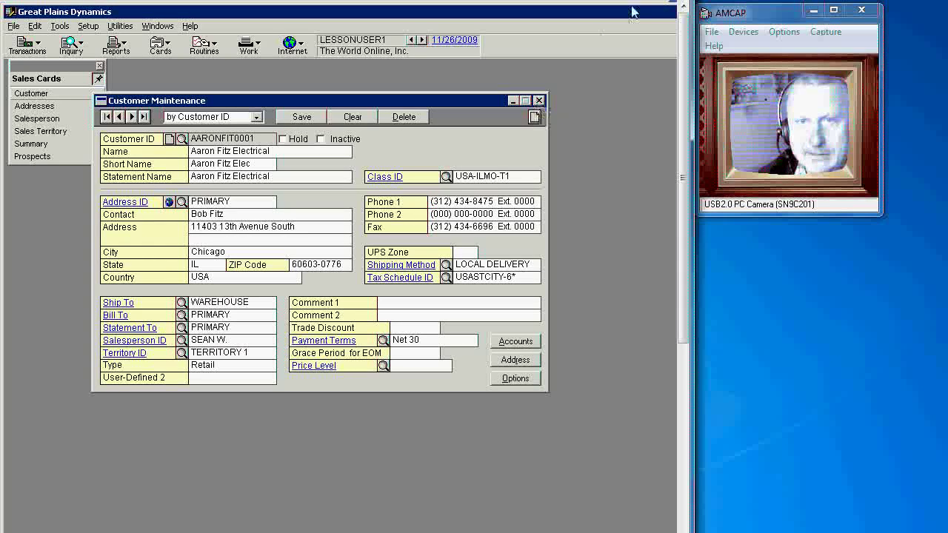
Switch to Great Plains Accounting for Windows and open the Inquiry window of the General Ledger module
{"action": "mouse_move", "coordinate": [691, 518]}
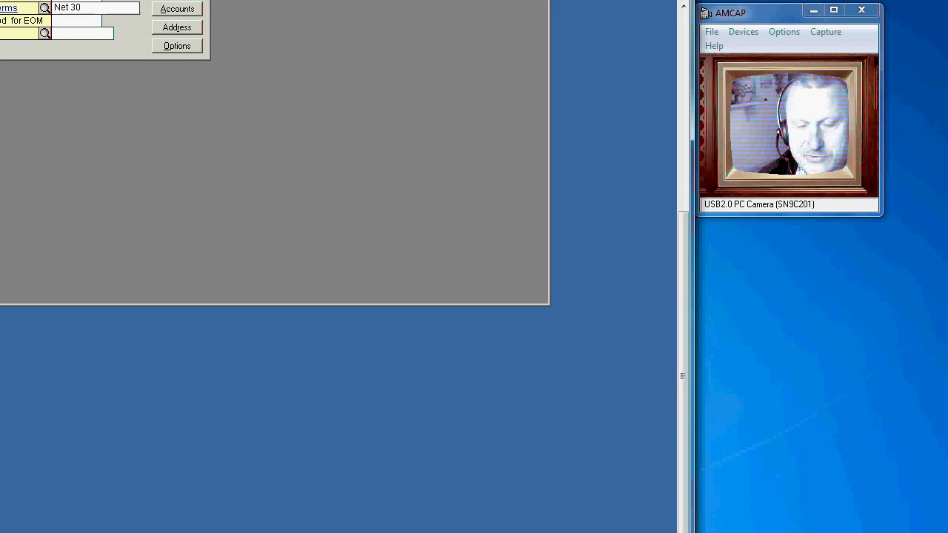
{"action": "key", "text": "Escape"}
{"action": "mouse_move", "coordinate": [677, 26]}
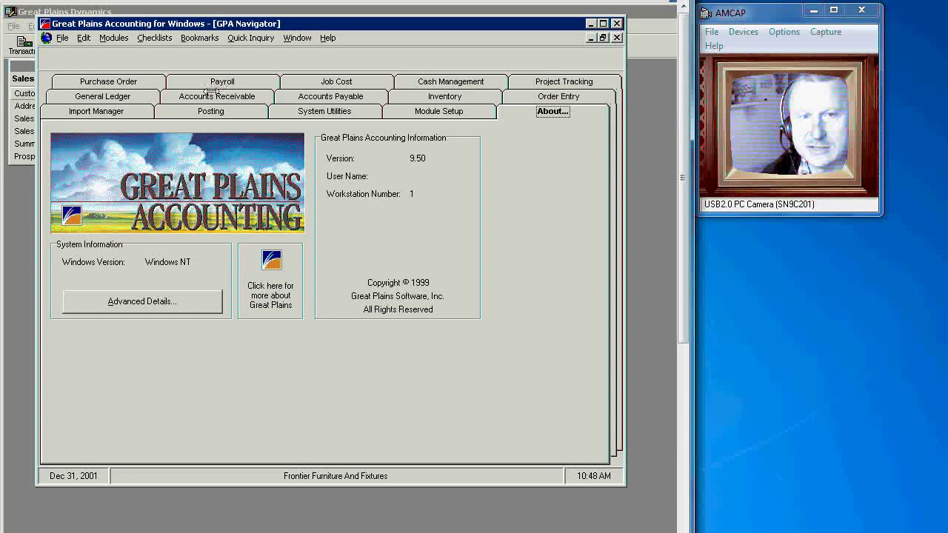
{"action": "left_click", "coordinate": [119, 96]}
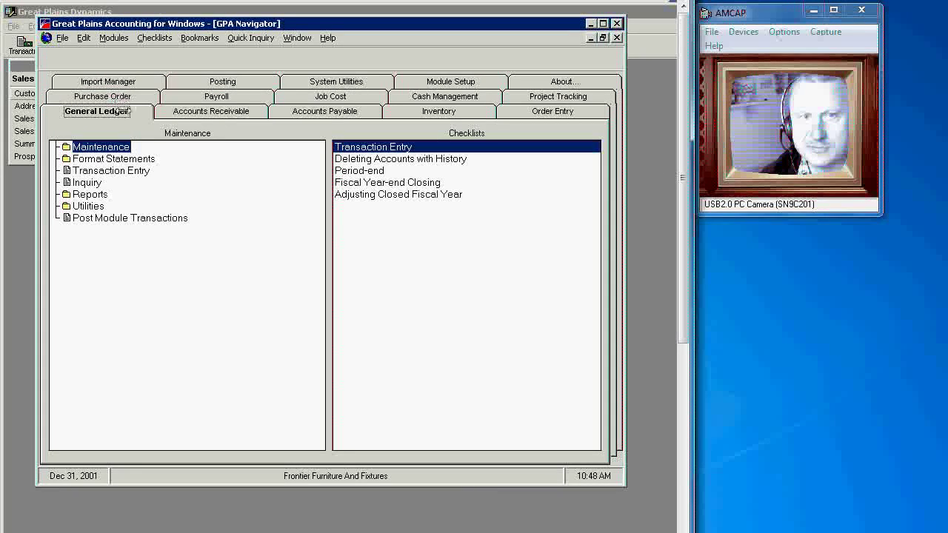
{"action": "double_click", "coordinate": [66, 182]}
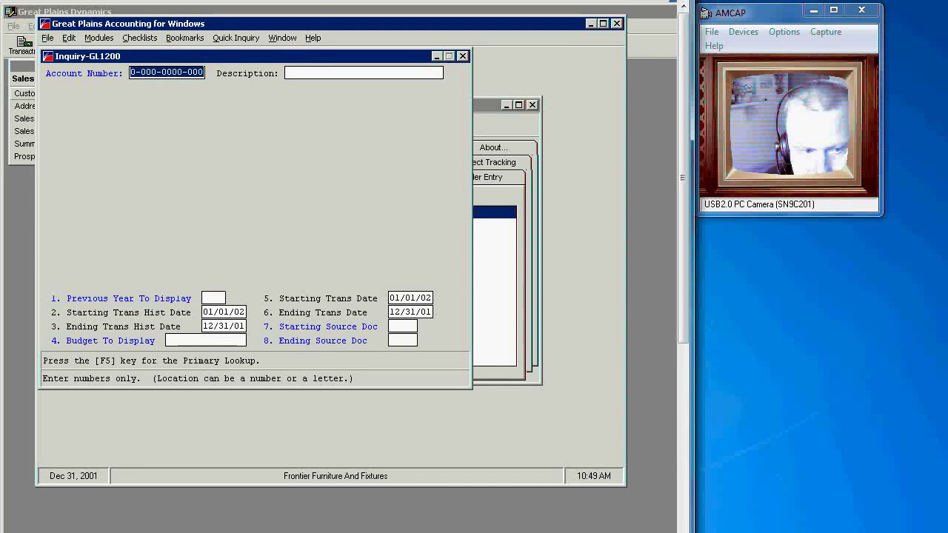
Switch to Microsoft Dynamics GP 10.0 and log in to the Dynamics GP server as sa with the account password
{"action": "key", "text": "super"}
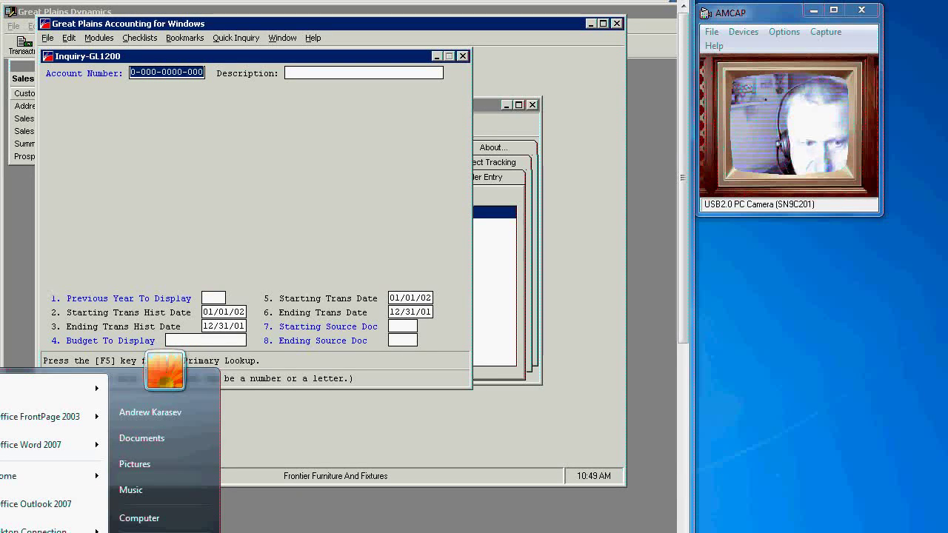
{"action": "key", "text": "Escape"}
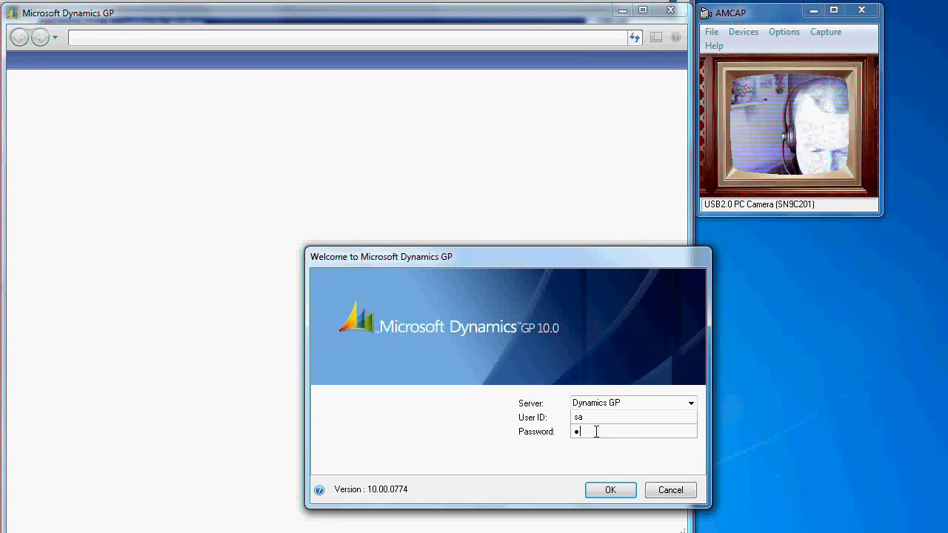
{"action": "key", "text": "Return"}
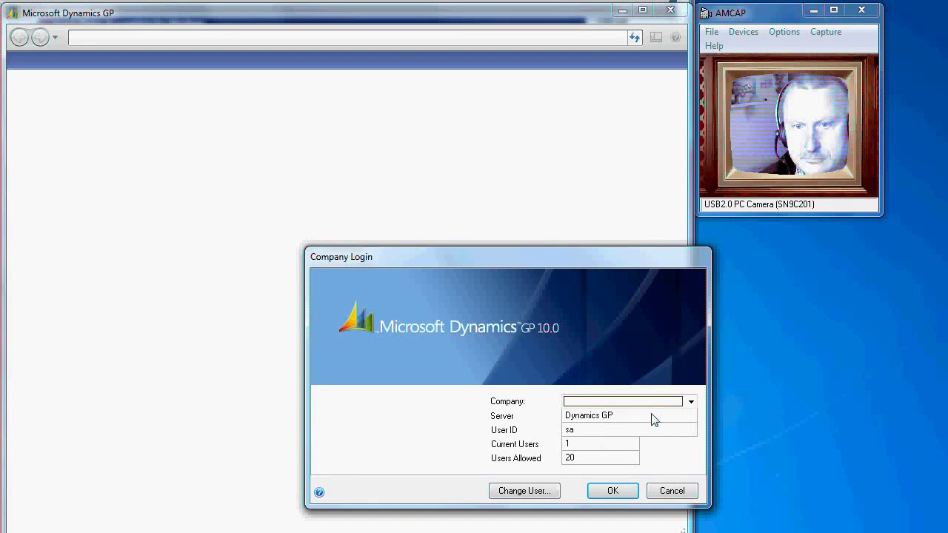
Select Fabrikam, Inc. as the company, log in to it and accept the sample company notice
{"action": "left_click", "coordinate": [689, 403]}
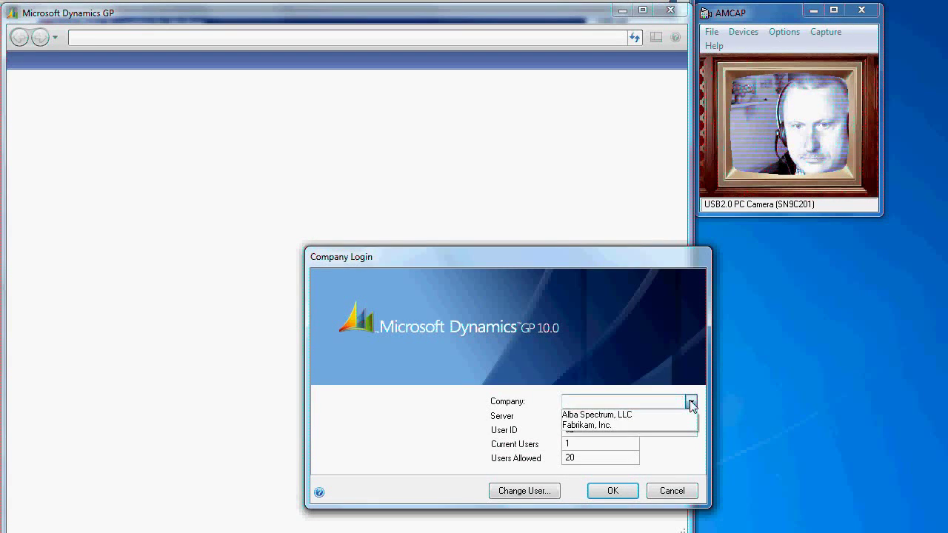
{"action": "left_click", "coordinate": [660, 423]}
{"action": "left_click", "coordinate": [613, 493]}
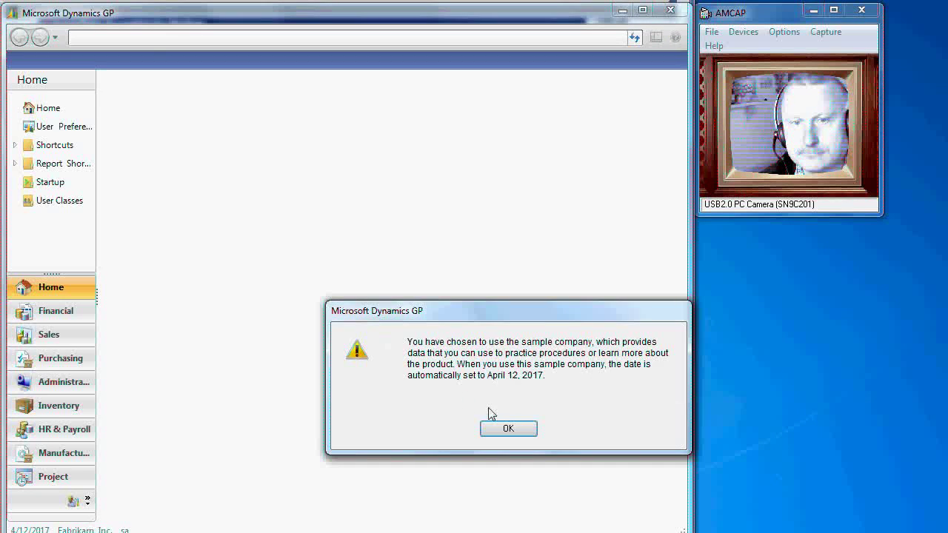
{"action": "left_click", "coordinate": [500, 430]}
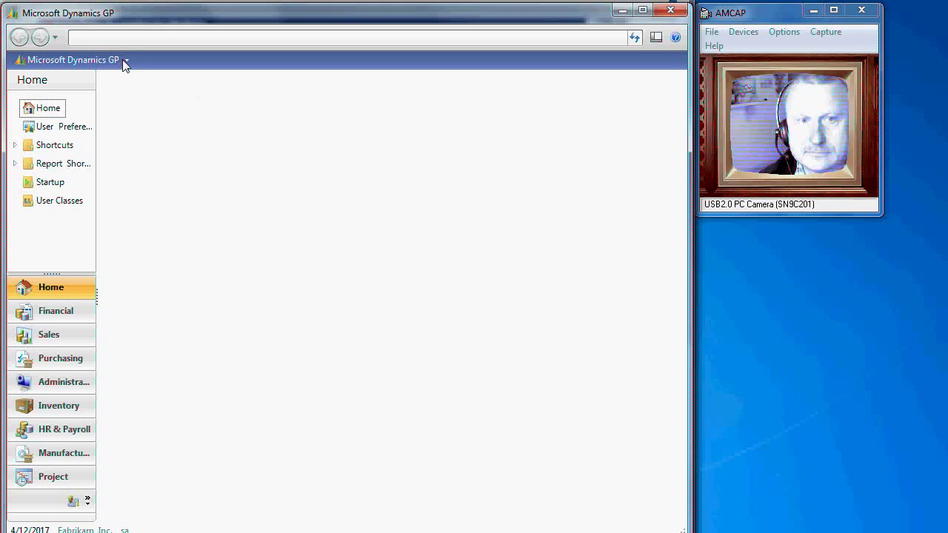
View the session and version information in the About Microsoft Dynamics GP window and close it
{"action": "left_click", "coordinate": [675, 37]}
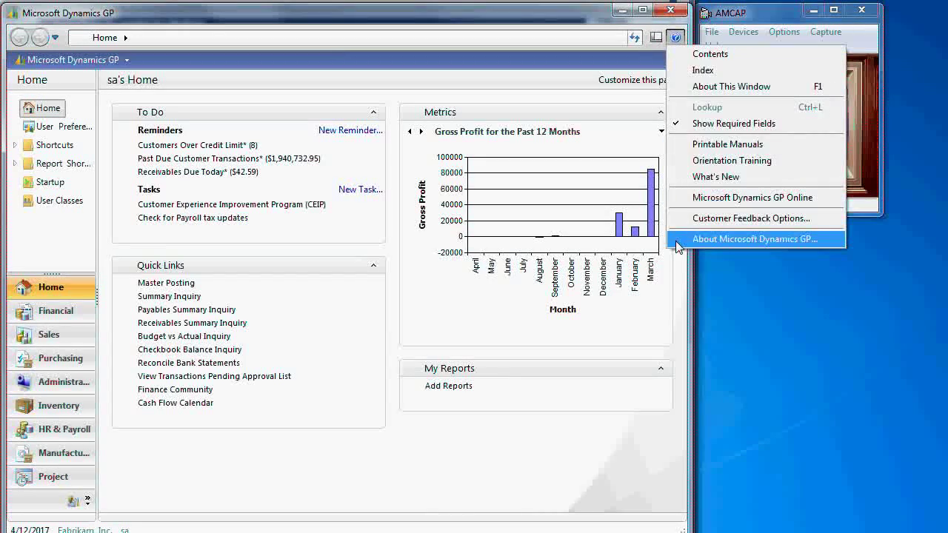
{"action": "left_click", "coordinate": [748, 239]}
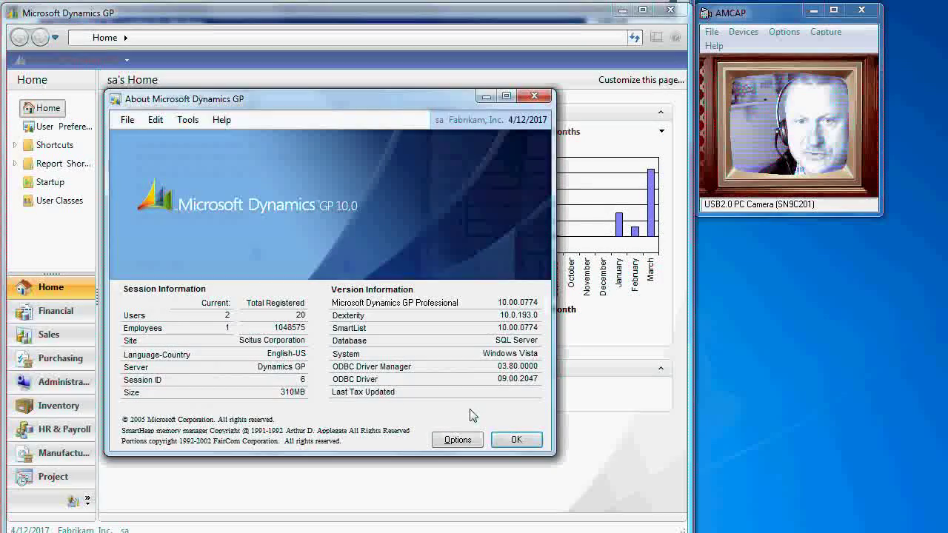
{"action": "left_click", "coordinate": [516, 440]}
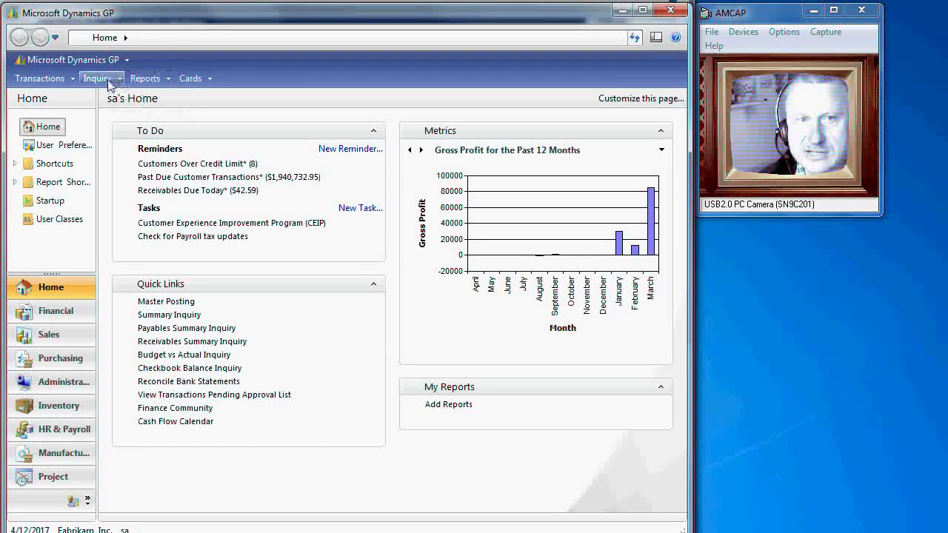
Open the Sales customer card, view the first two customer records in Customer Maintenance and close the window
{"action": "left_click", "coordinate": [52, 79]}
{"action": "mouse_move", "coordinate": [46, 111]}
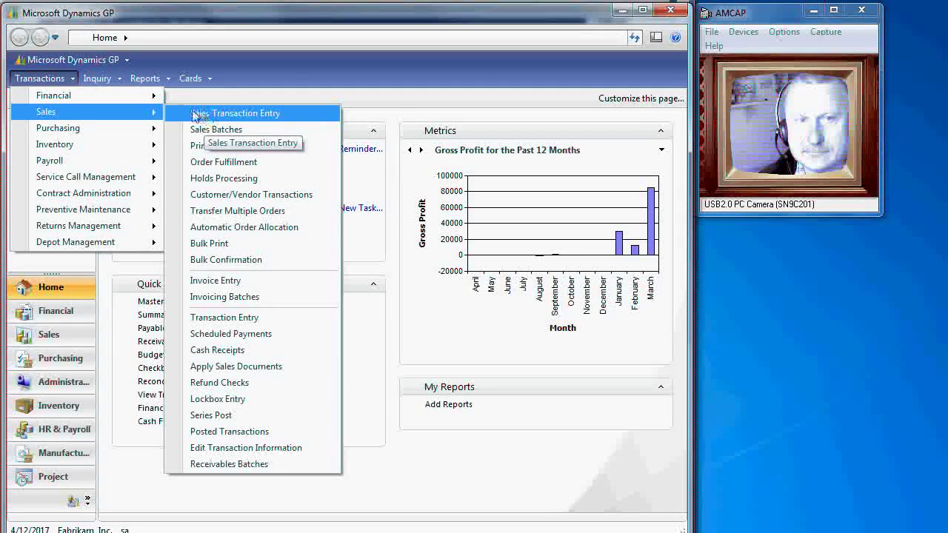
{"action": "left_click", "coordinate": [190, 79]}
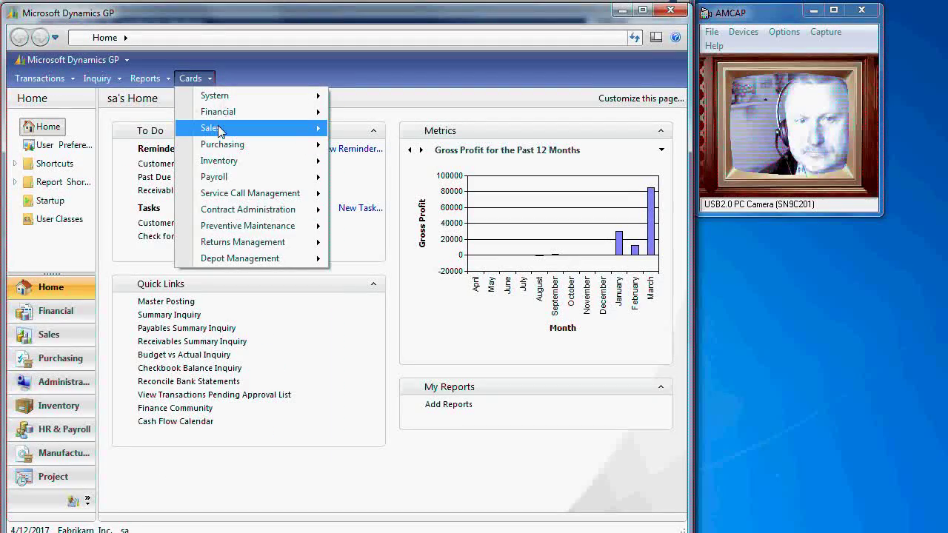
{"action": "mouse_move", "coordinate": [212, 127]}
{"action": "left_click", "coordinate": [348, 127]}
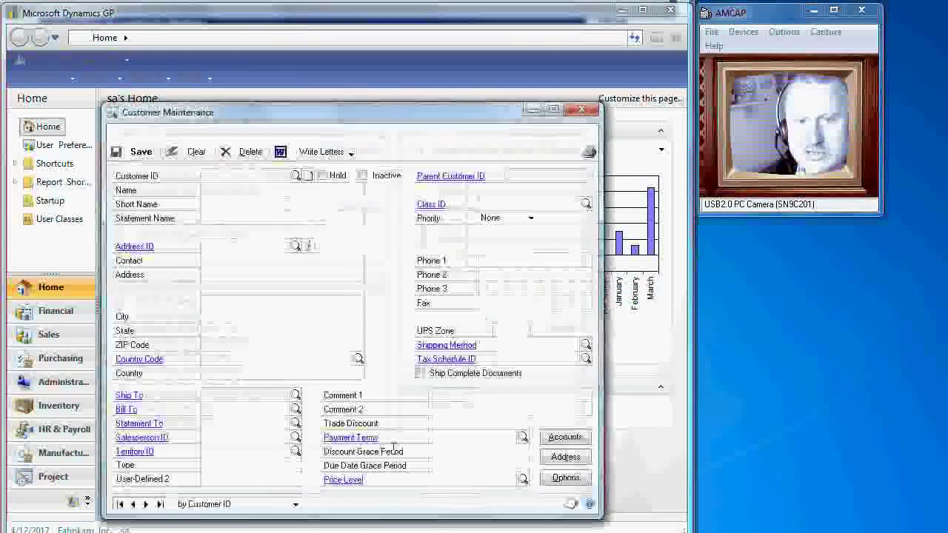
{"action": "left_click", "coordinate": [147, 504]}
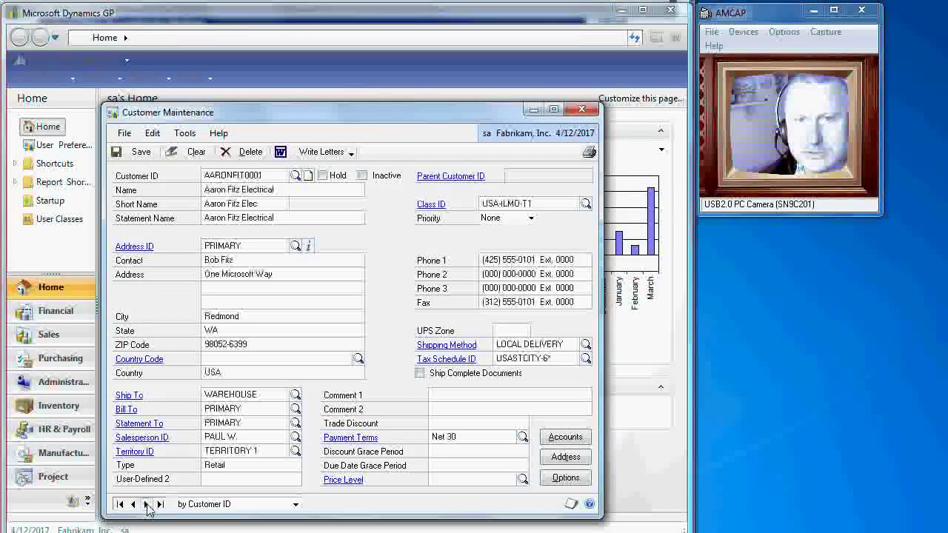
{"action": "left_click", "coordinate": [147, 504]}
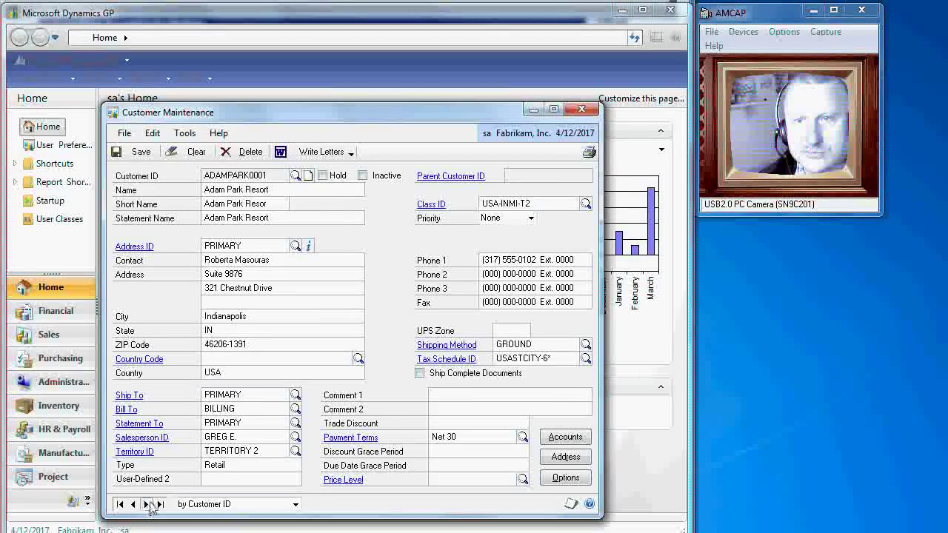
{"action": "left_click", "coordinate": [581, 110]}
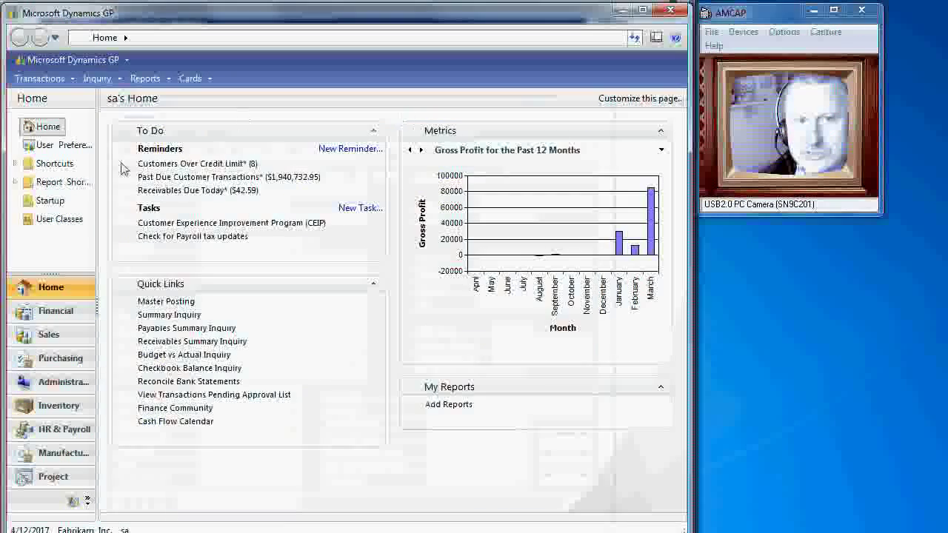
View the Financial and Sales module pages, open the Customer card from the Sales page, view the first record and close it
{"action": "left_click", "coordinate": [44, 310]}
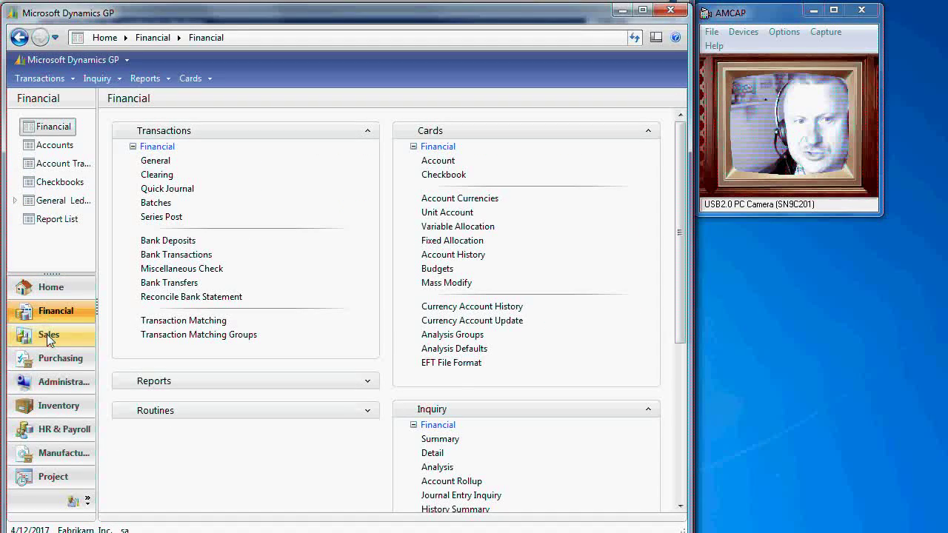
{"action": "left_click", "coordinate": [47, 334]}
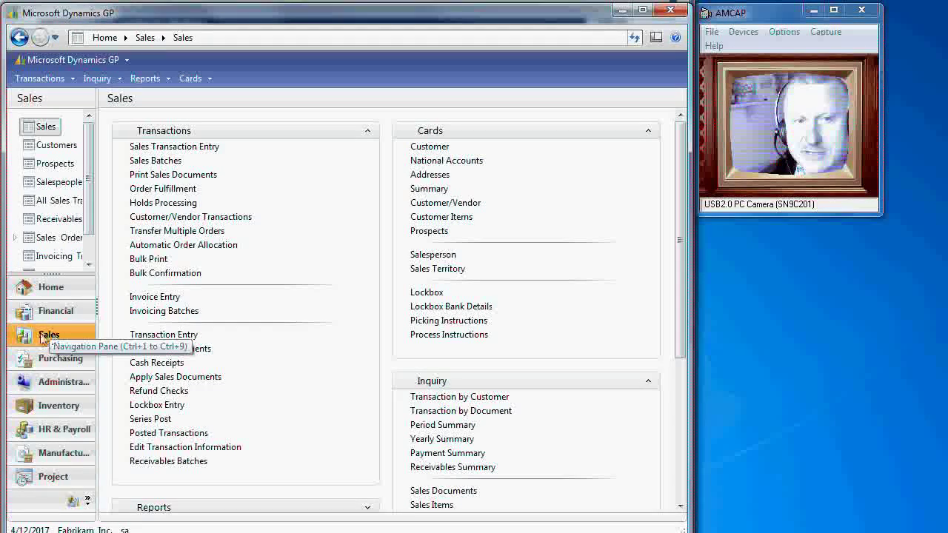
{"action": "left_click", "coordinate": [429, 147]}
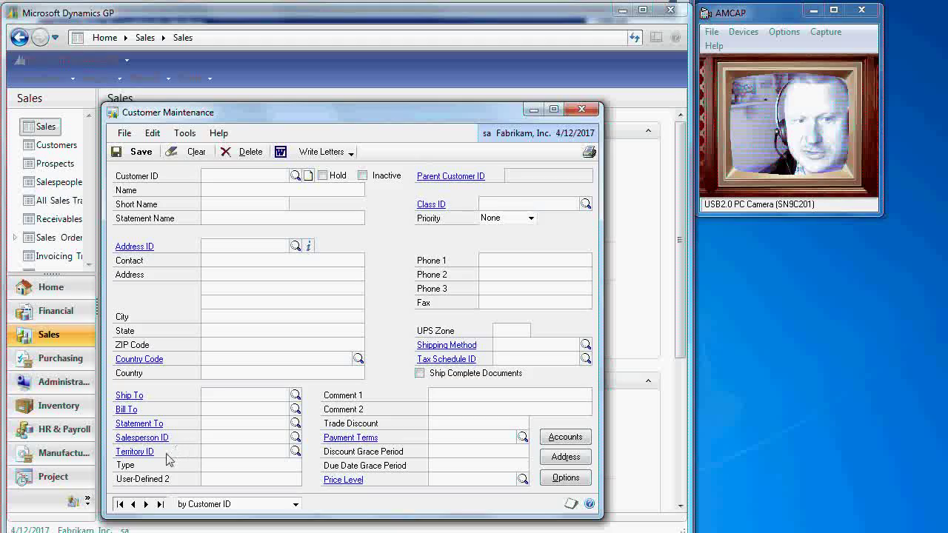
{"action": "left_click", "coordinate": [147, 503]}
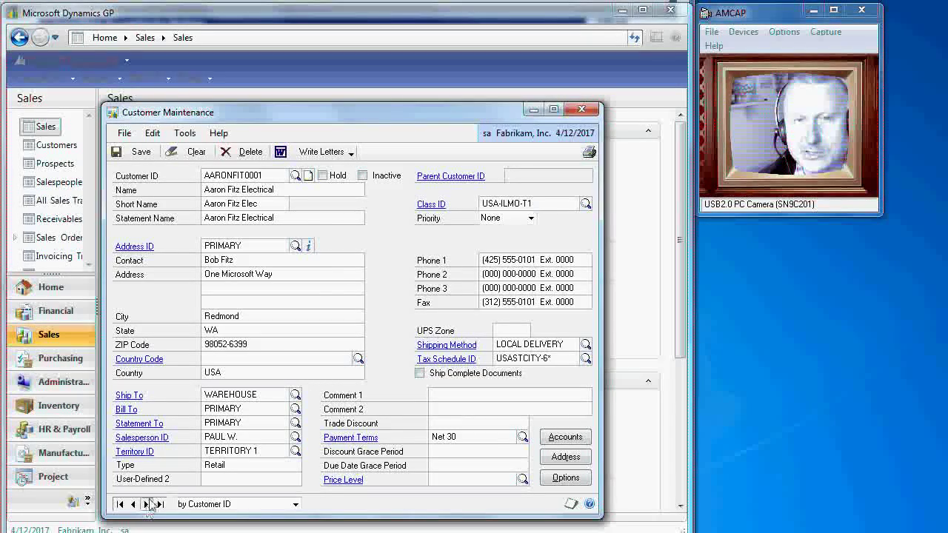
{"action": "left_click", "coordinate": [581, 108]}
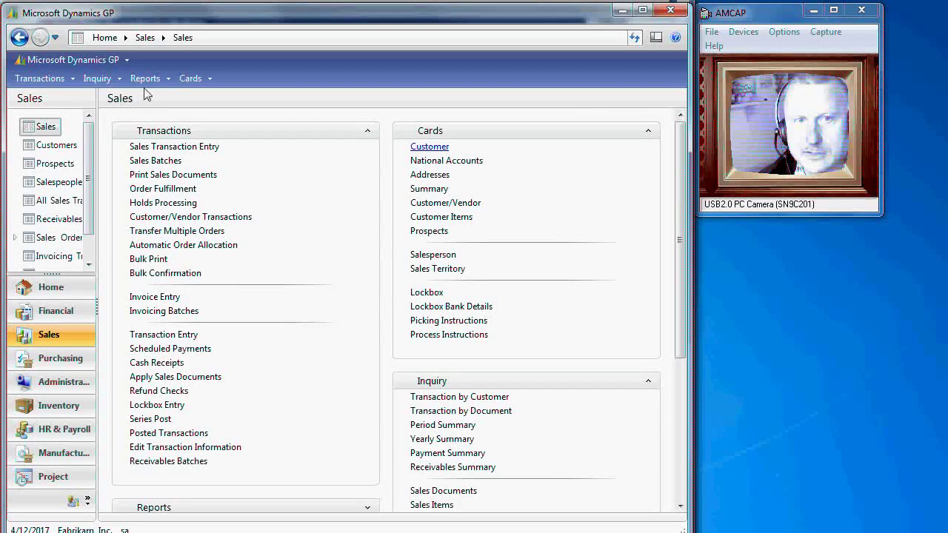
Open SmartList and display the default (*) Items list in the Inventory folder
{"action": "left_click", "coordinate": [73, 64]}
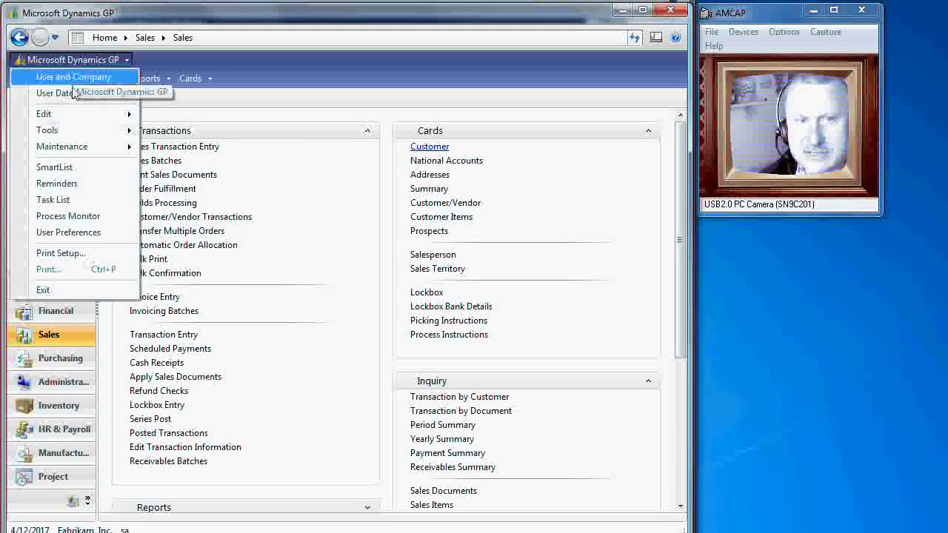
{"action": "left_click", "coordinate": [74, 170]}
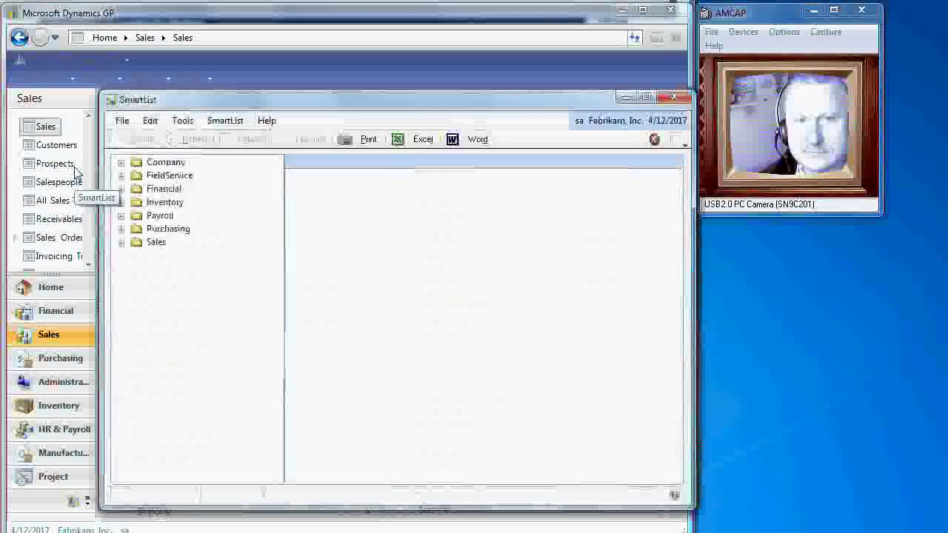
{"action": "left_click", "coordinate": [120, 202]}
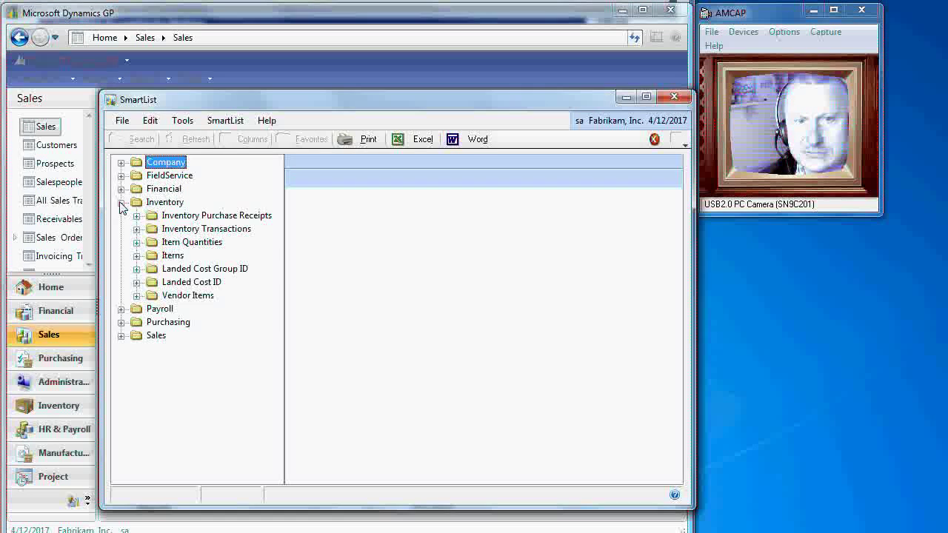
{"action": "left_click", "coordinate": [155, 256]}
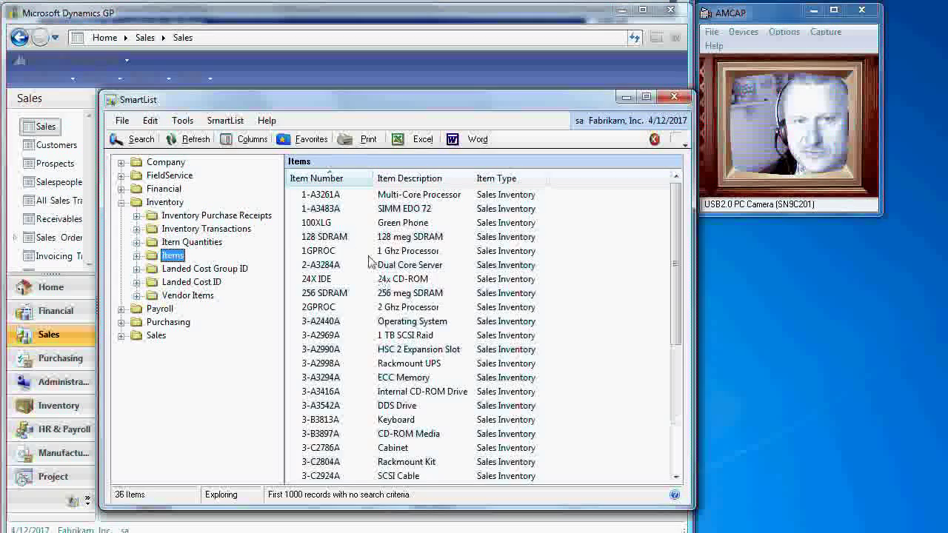
{"action": "left_click", "coordinate": [136, 256]}
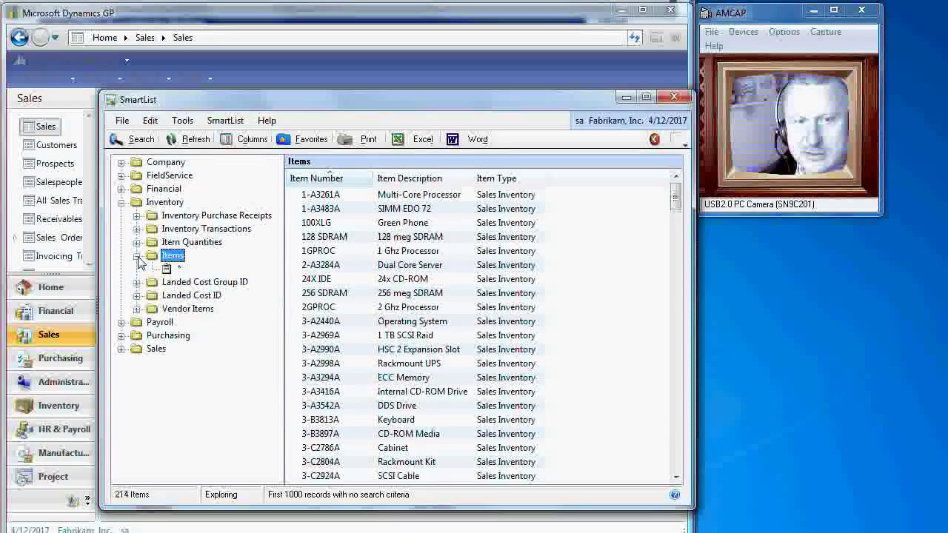
{"action": "left_click", "coordinate": [179, 269]}
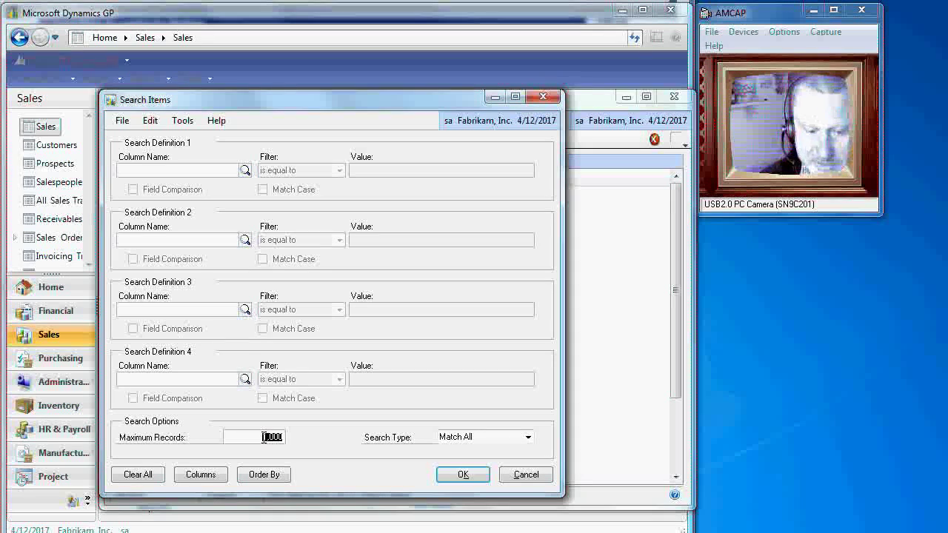
Set the item search to a maximum of 900,000 records, run it and export the list to Excel
{"action": "type", "text": "900"}
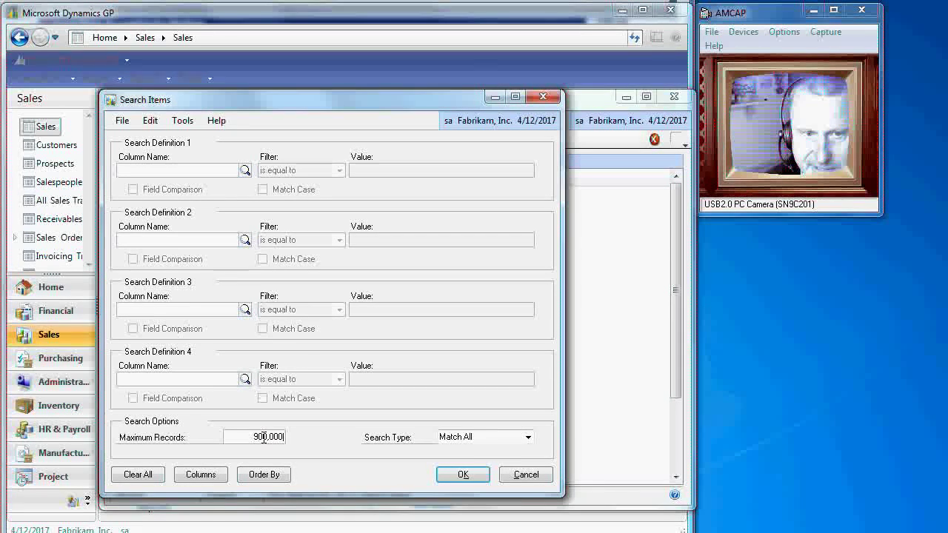
{"action": "left_click", "coordinate": [462, 476]}
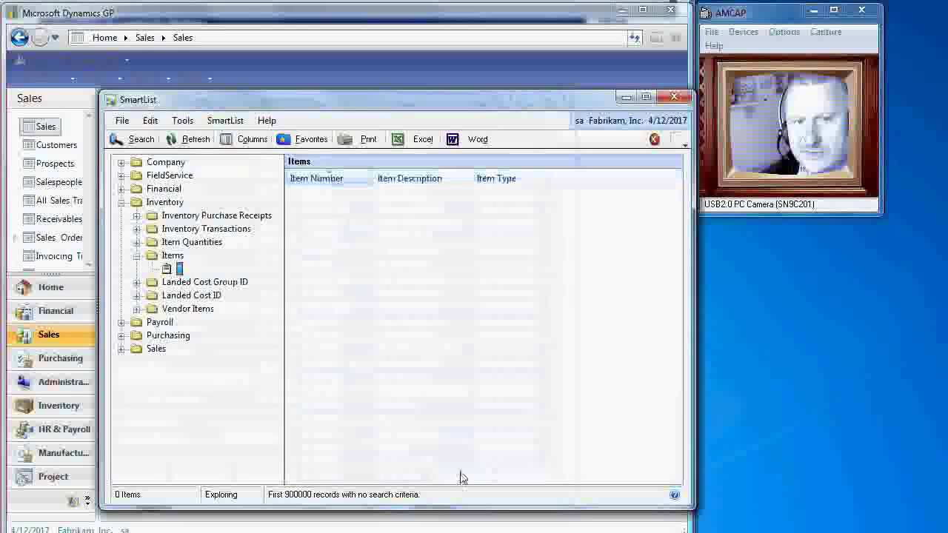
{"action": "left_click", "coordinate": [405, 144]}
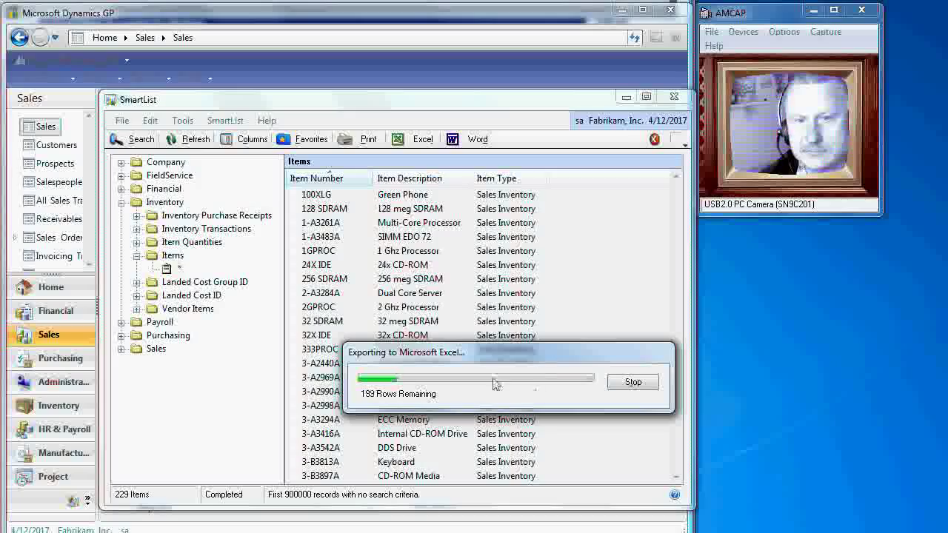
{"action": "left_click_drag", "start_coordinate": [474, 366], "coordinate": [351, 205]}
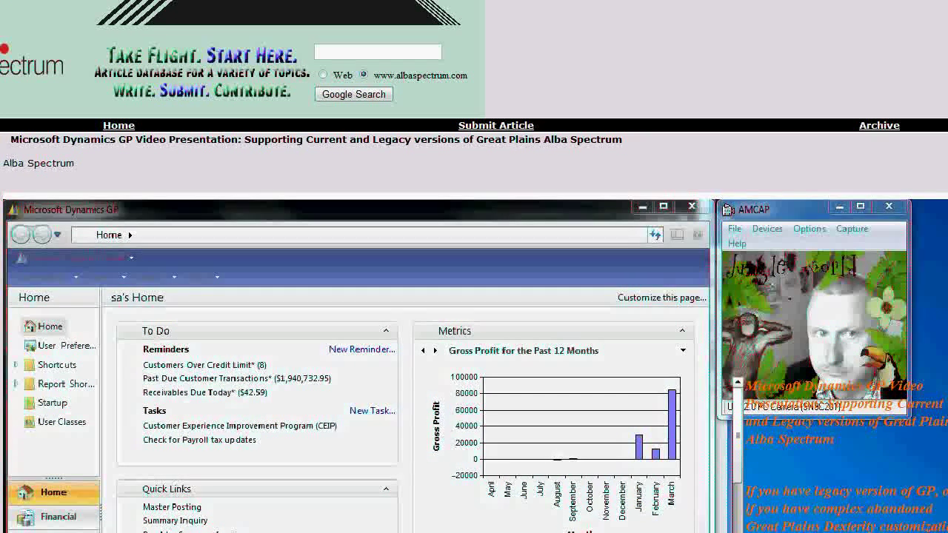
{"action": "type", "text": "www."}
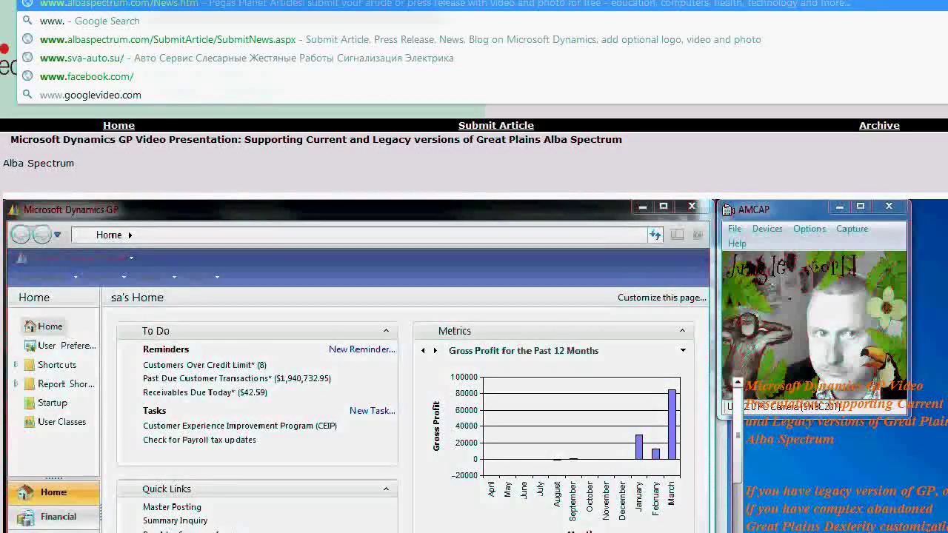
{"action": "type", "text": "al"}
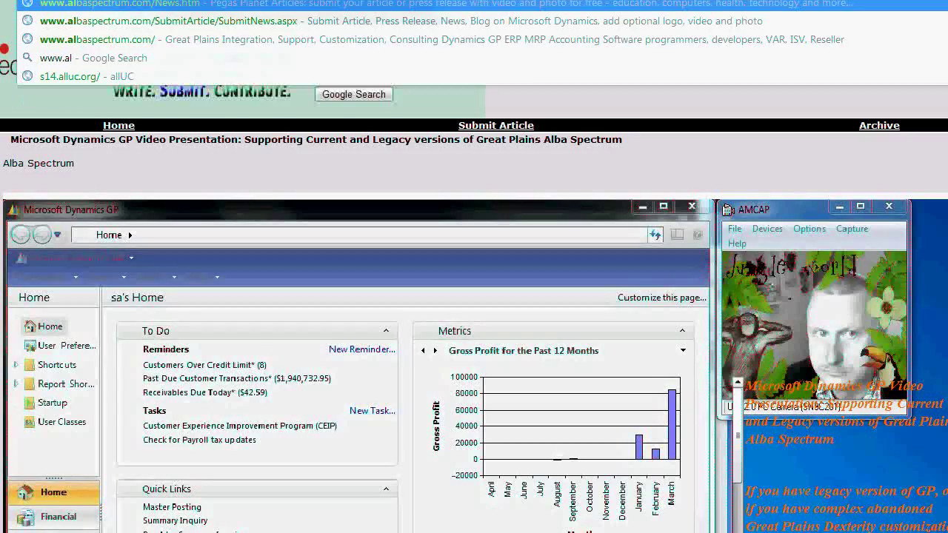
{"action": "type", "text": "baspectrum.com"}
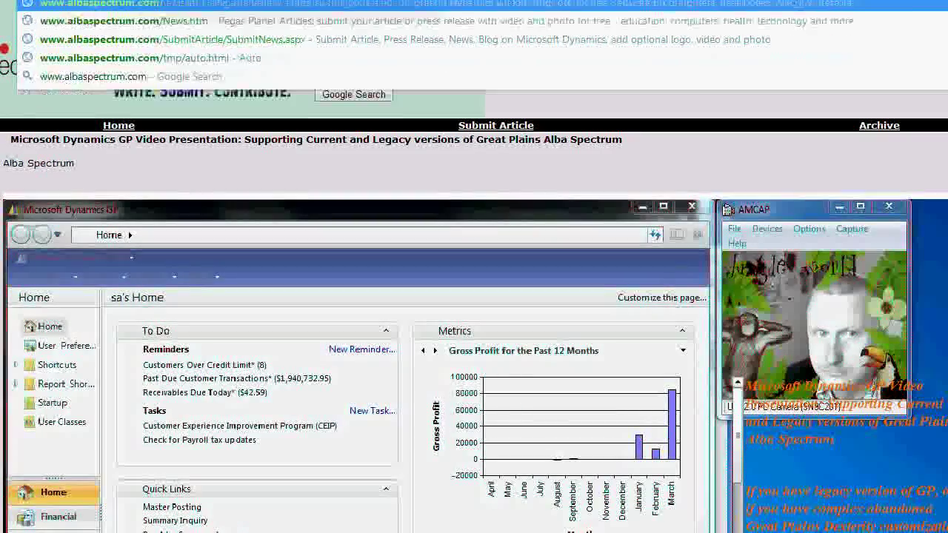
{"action": "key", "text": "Return"}
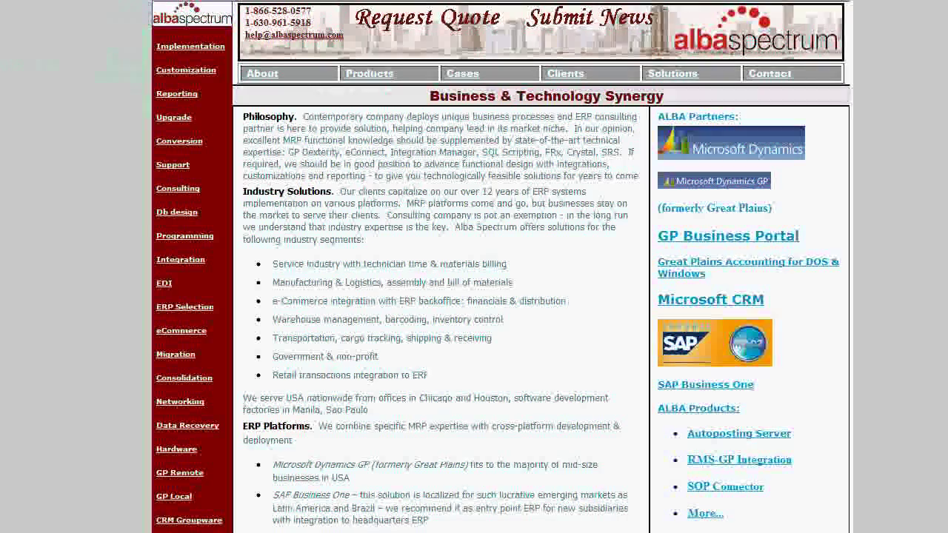